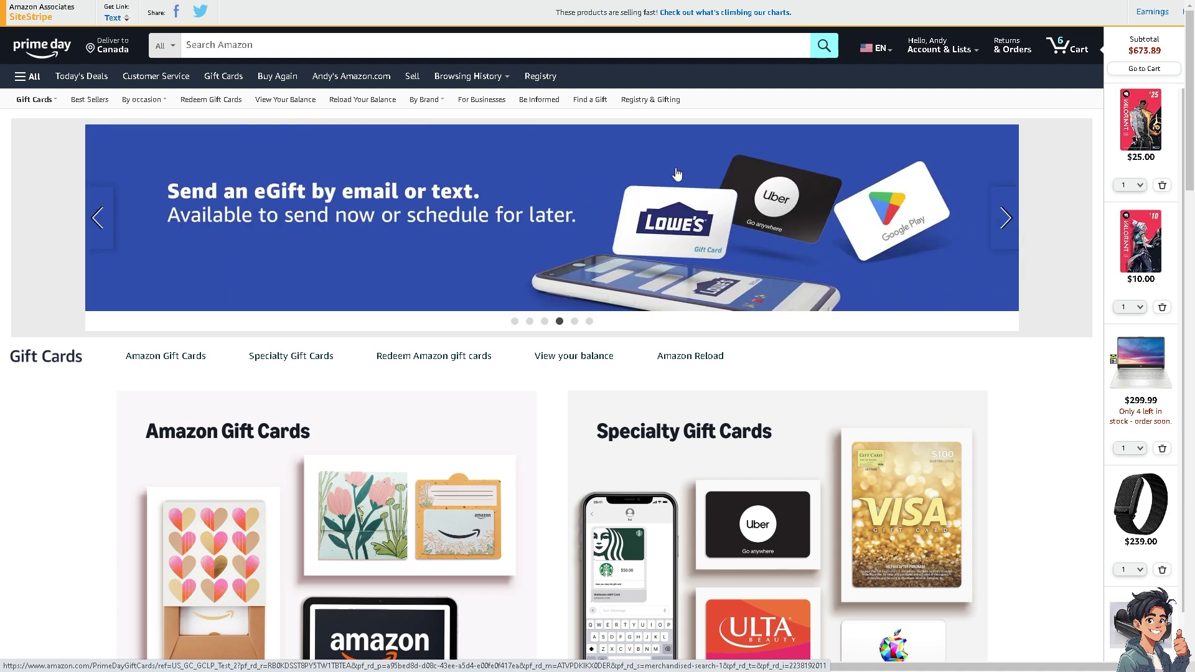
Open the form for creating a new list from the account's lists.
{"action": "mouse_move", "coordinate": [948, 54]}
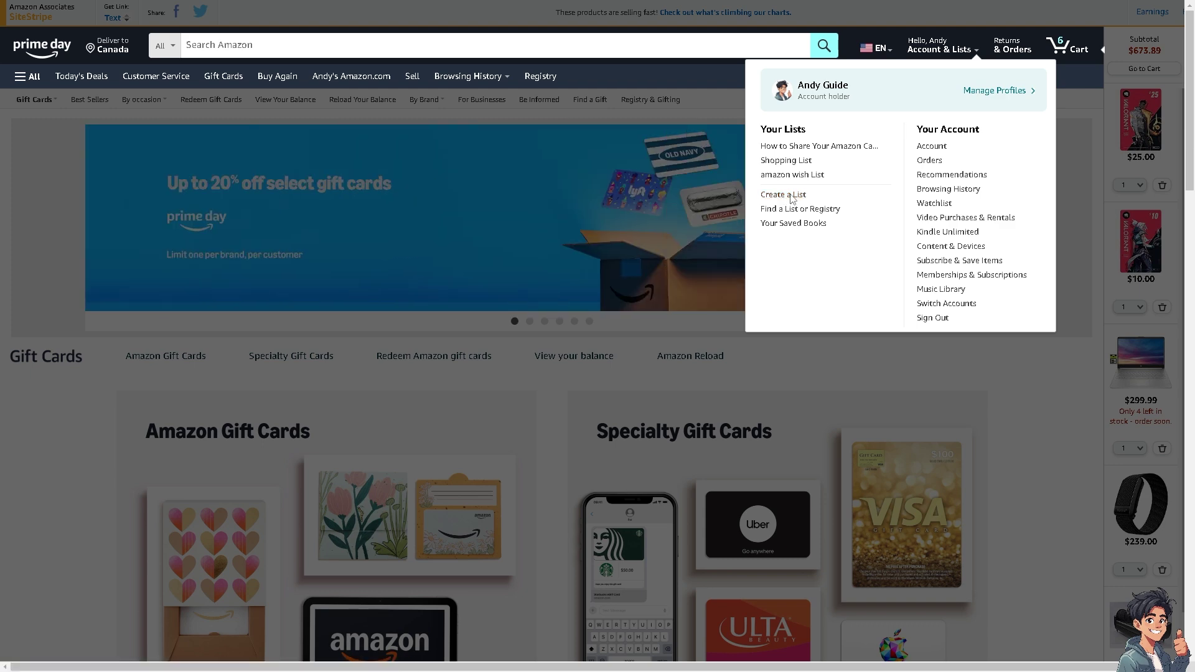
{"action": "left_click", "coordinate": [783, 195]}
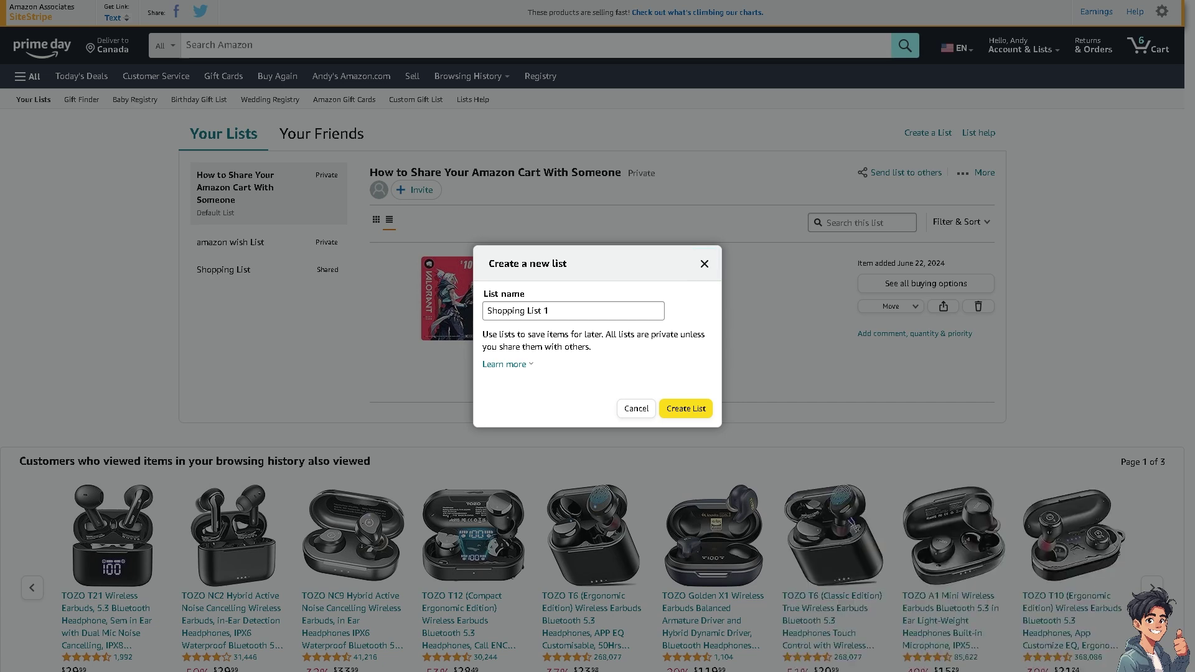
{"action": "left_click_drag", "start_coordinate": [555, 318], "coordinate": [453, 312]}
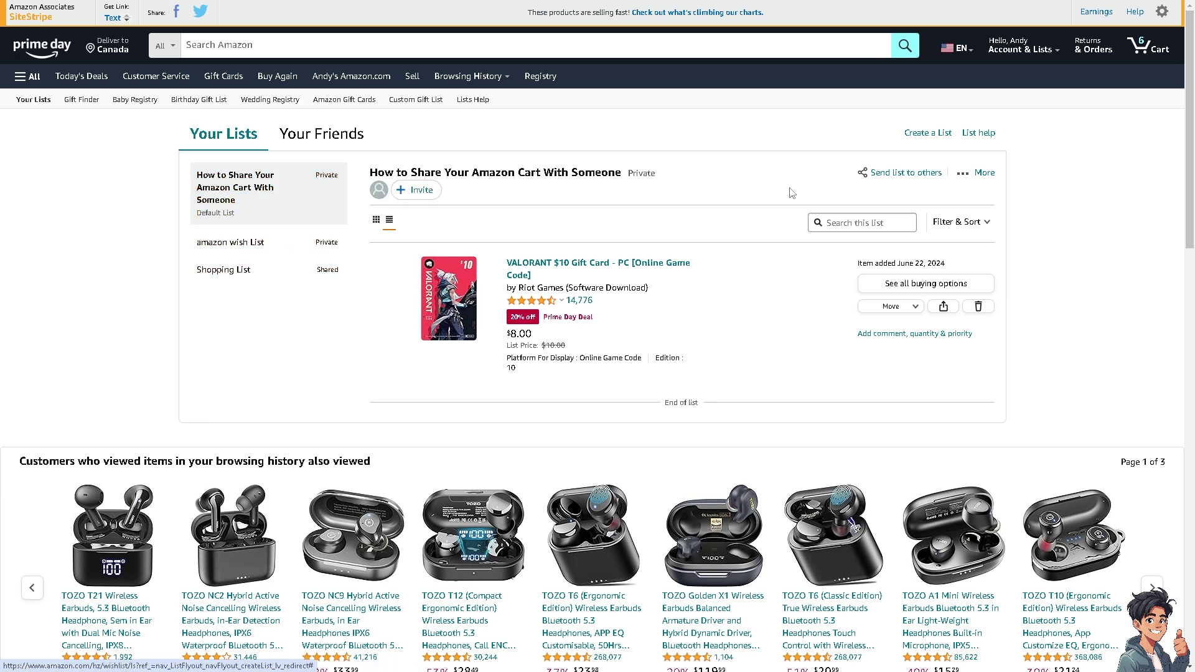
{"action": "left_click", "coordinate": [927, 134]}
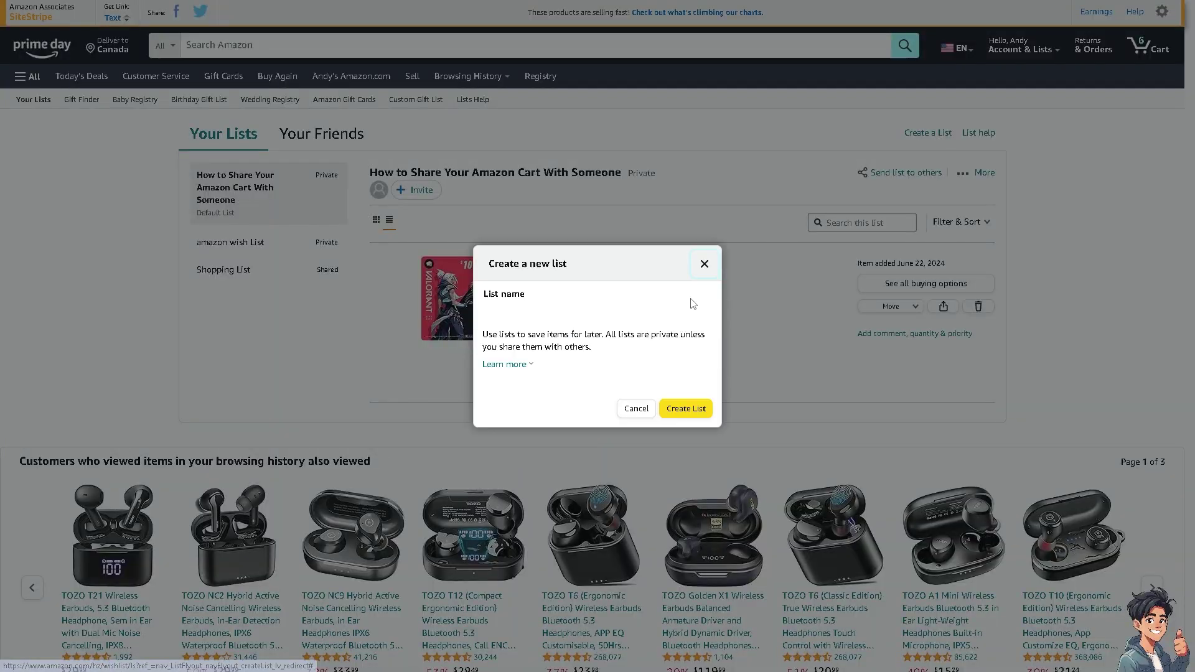
{"action": "left_click", "coordinate": [462, 321]}
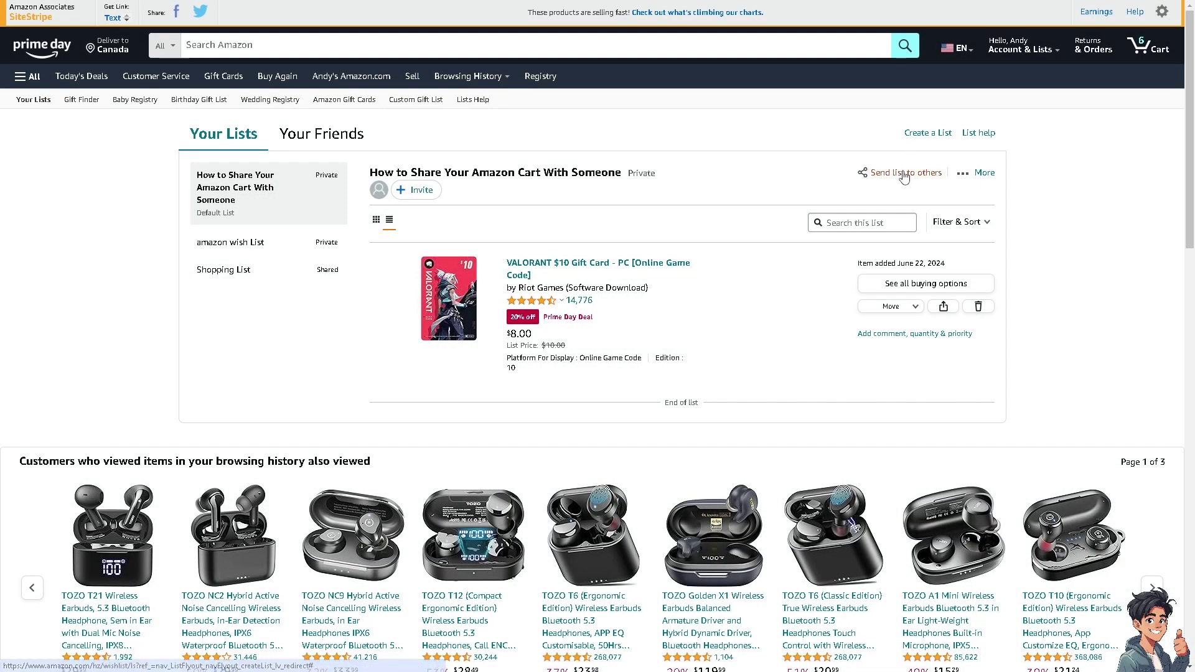
{"action": "left_click", "coordinate": [944, 132]}
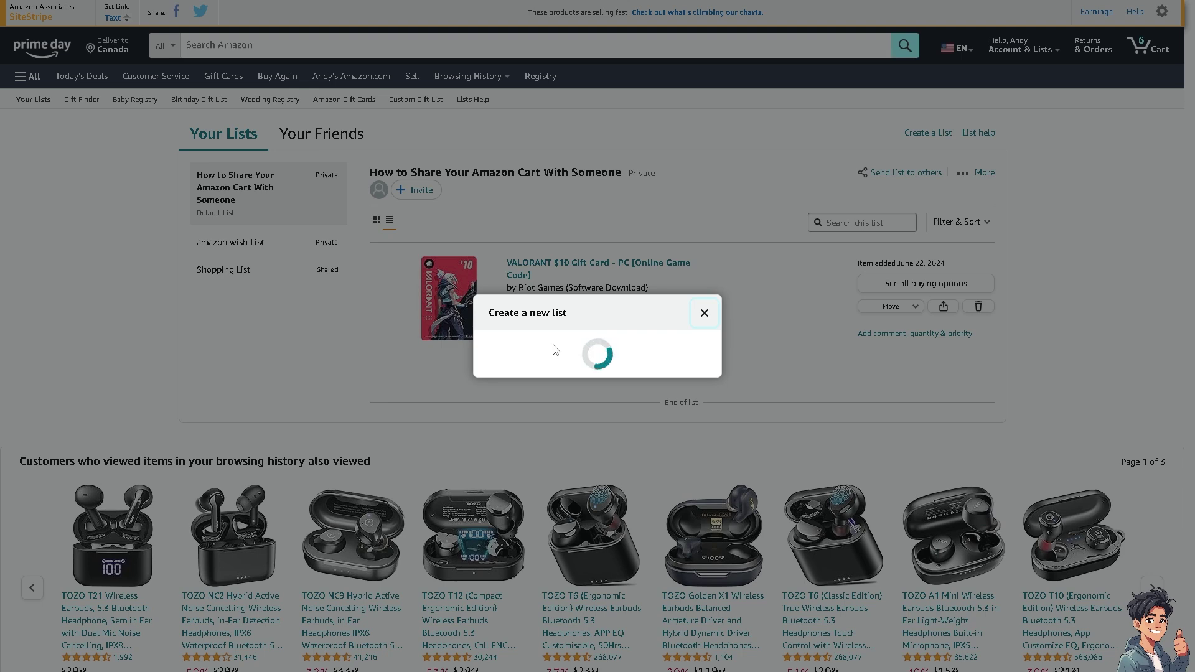
{"action": "left_click_drag", "start_coordinate": [519, 310], "coordinate": [429, 305]}
{"action": "key", "text": "BackSpace"}
{"action": "type", "text": "ll"}
{"action": "left_click", "coordinate": [428, 305]}
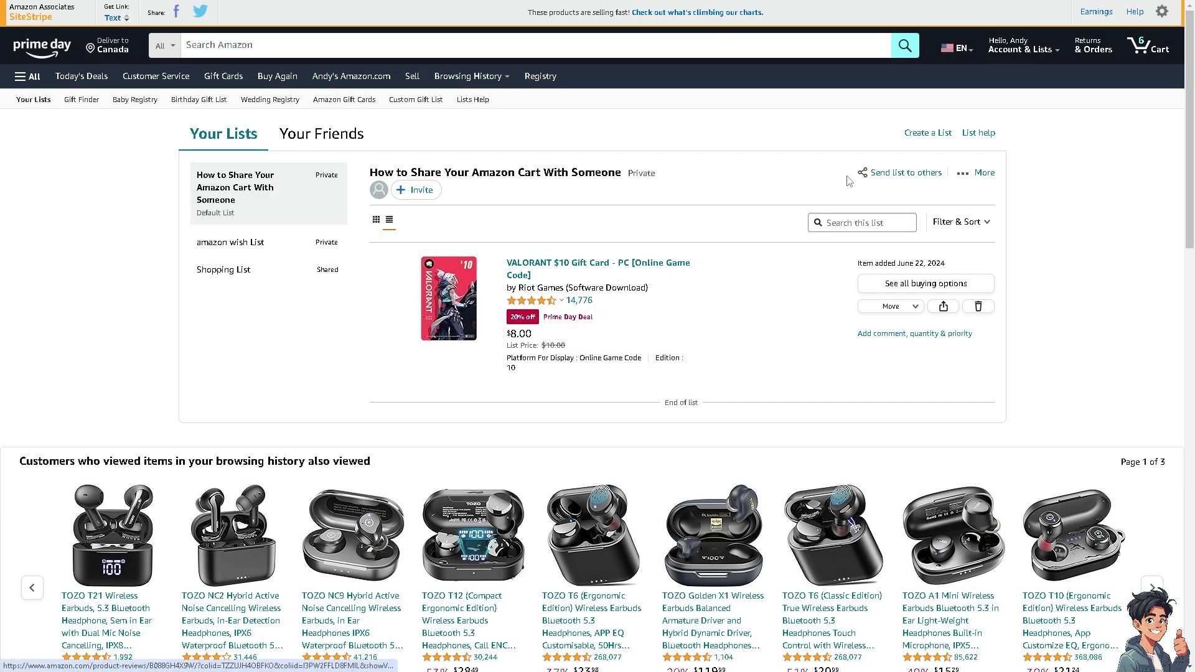
{"action": "left_click", "coordinate": [930, 134]}
{"action": "left_click_drag", "start_coordinate": [549, 311], "coordinate": [471, 315]}
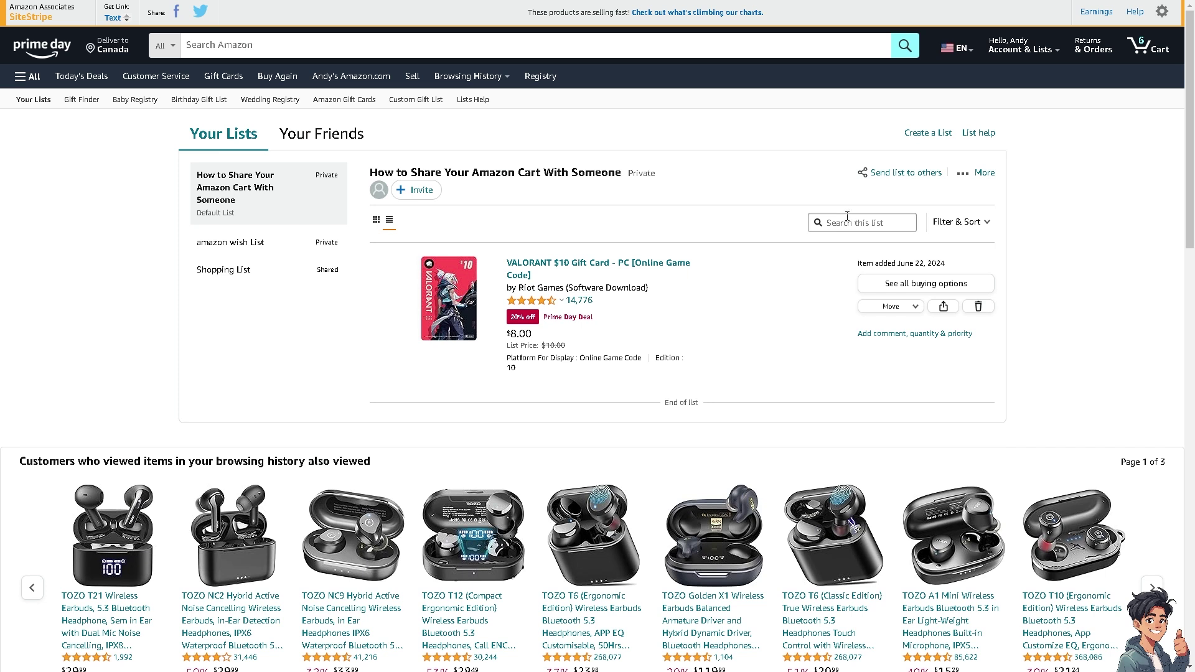
In the settings of the list "How to Share Your Amazon Cart With Someone", change its name to "How To Create an Amazon Wish list and Share it".
{"action": "left_click", "coordinate": [963, 177]}
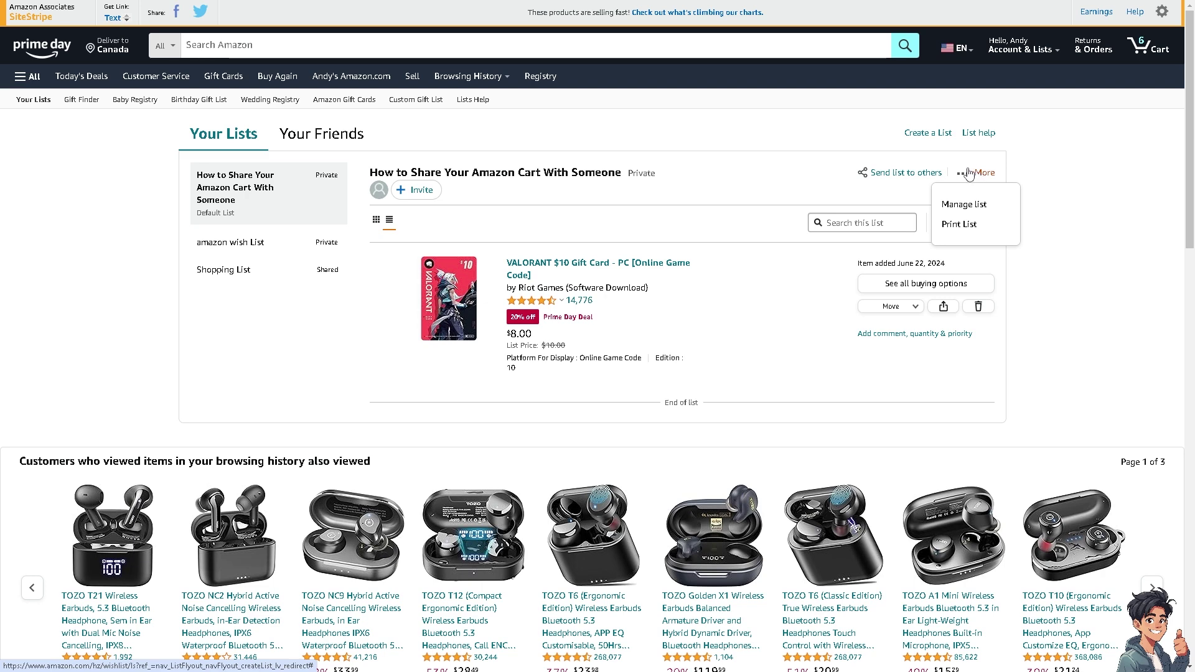
{"action": "left_click", "coordinate": [968, 204]}
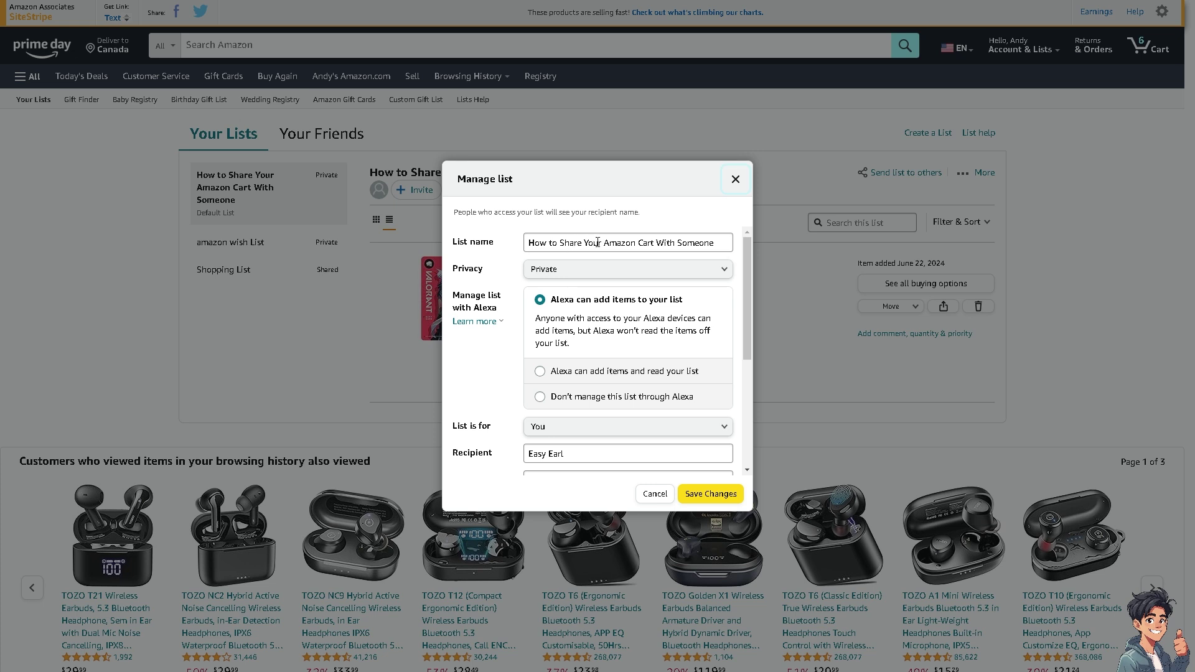
{"action": "left_click", "coordinate": [597, 242]}
{"action": "triple_click", "coordinate": [589, 242]}
{"action": "type", "text": "How To Create an Amazon Wish list and Share it"}
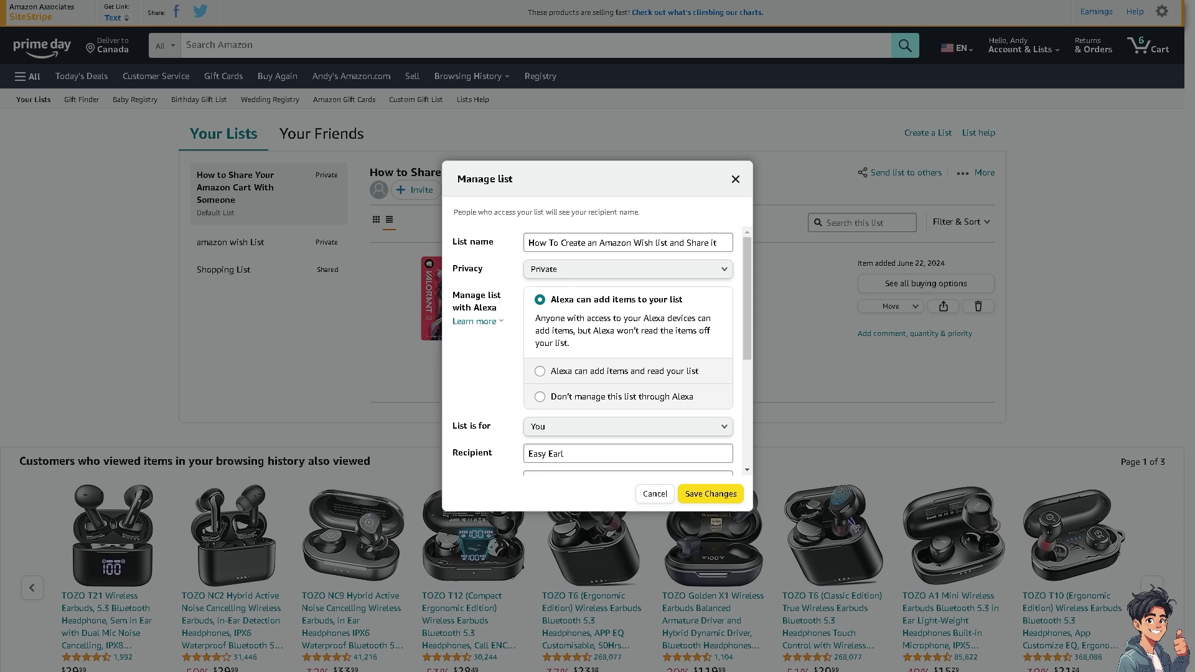
Set the list's privacy to Shared, choose not to manage it through Alexa, and save the changes.
{"action": "left_click", "coordinate": [631, 269]}
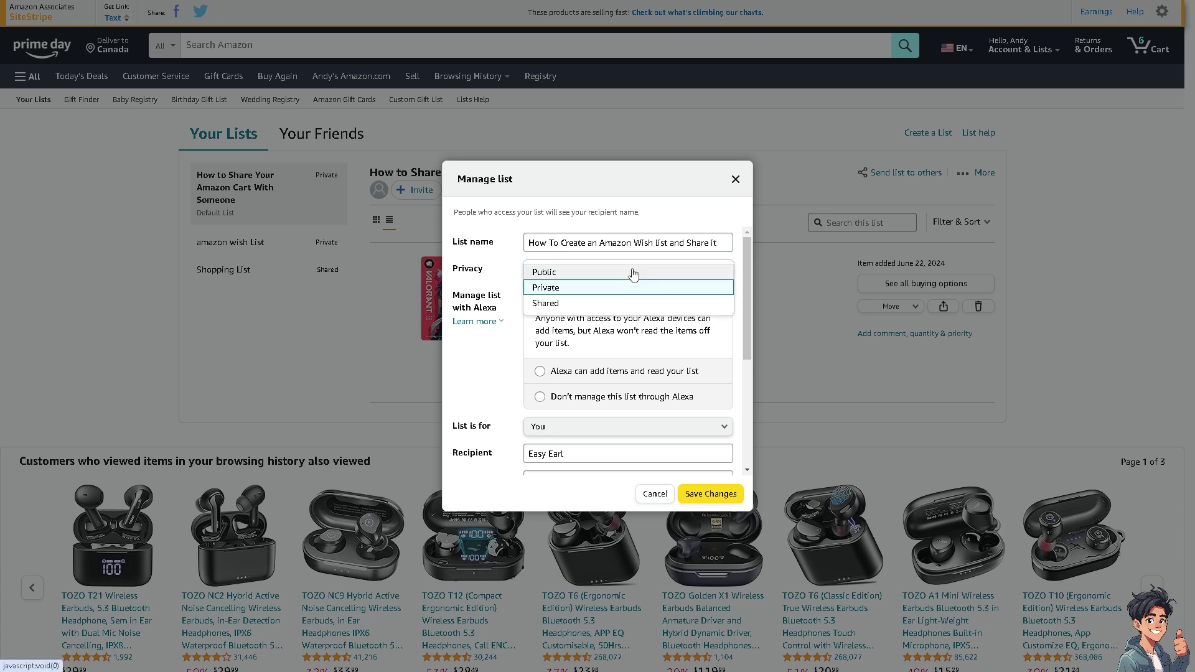
{"action": "left_click", "coordinate": [628, 303]}
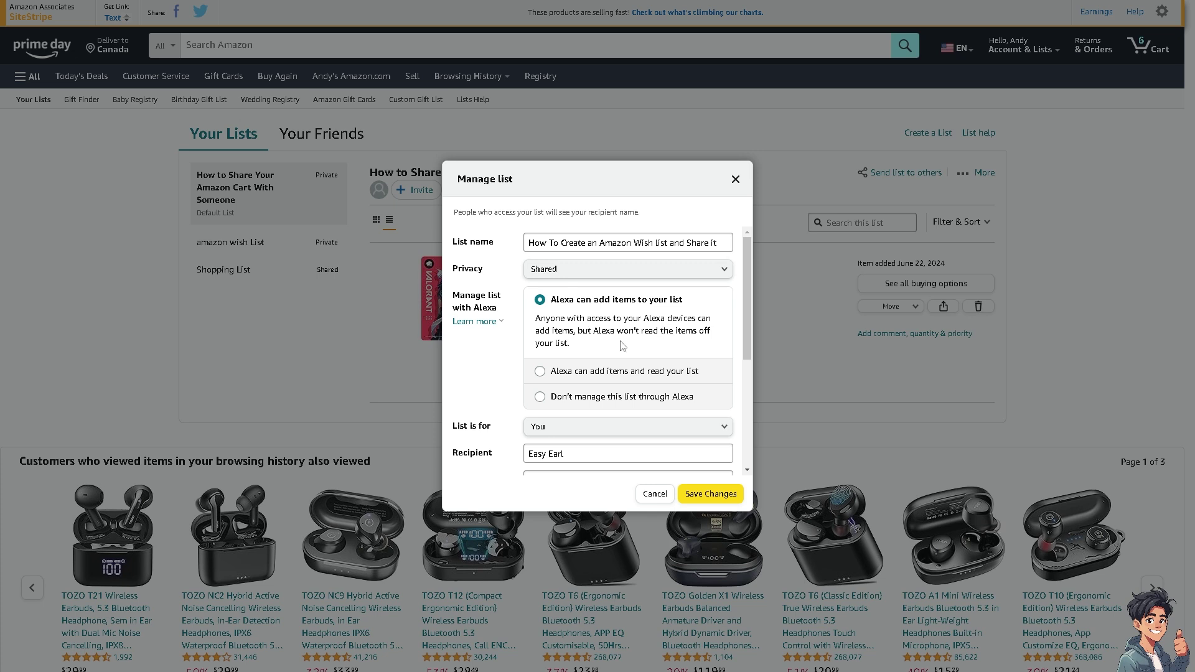
{"action": "left_click", "coordinate": [614, 371]}
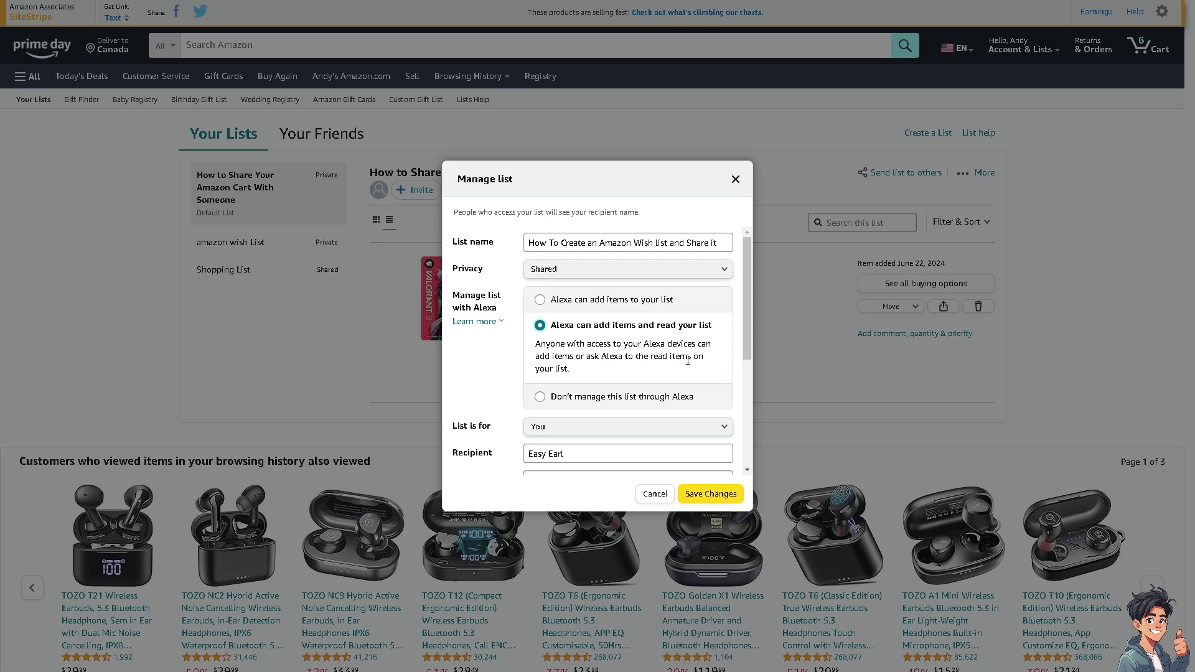
{"action": "scroll", "coordinate": [697, 361], "scroll_direction": "down", "scroll_amount": 2}
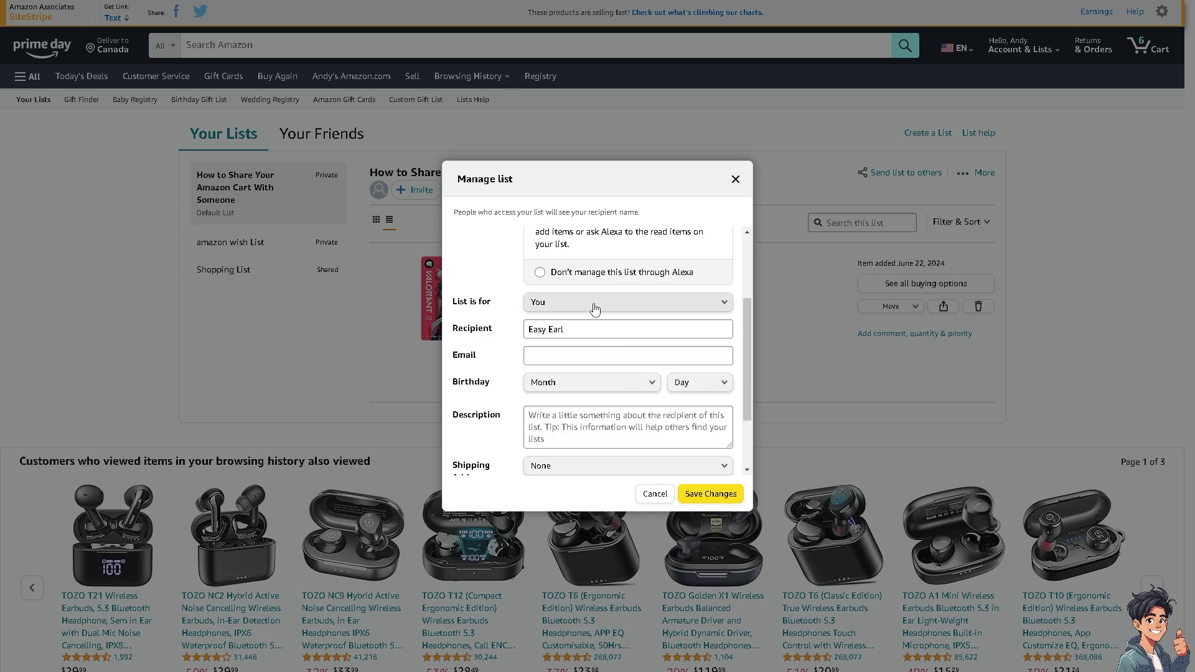
{"action": "scroll", "coordinate": [580, 291], "scroll_direction": "up", "scroll_amount": 1}
{"action": "left_click", "coordinate": [543, 336]}
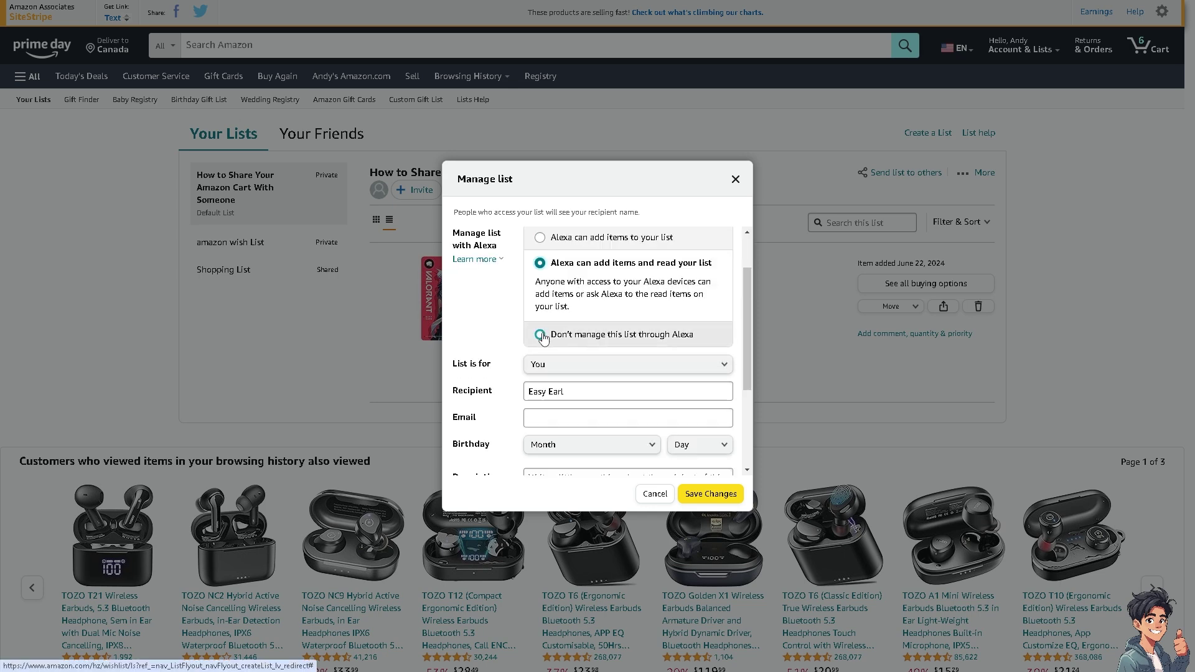
{"action": "scroll", "coordinate": [596, 347], "scroll_direction": "down", "scroll_amount": 3}
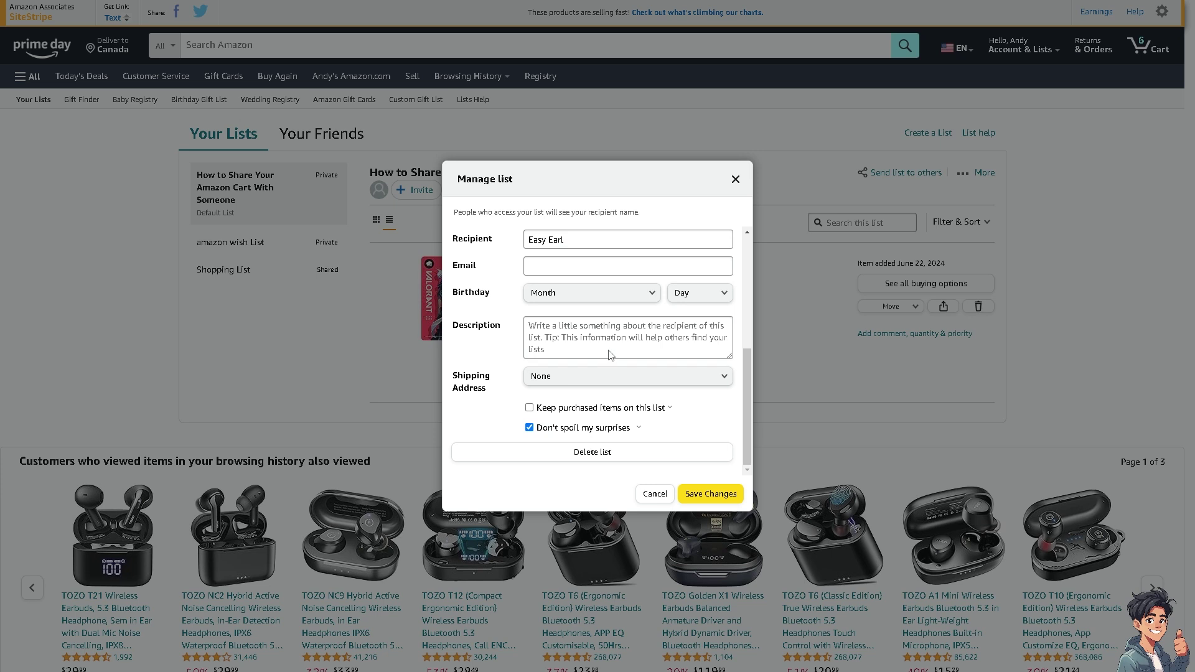
{"action": "left_click", "coordinate": [709, 493]}
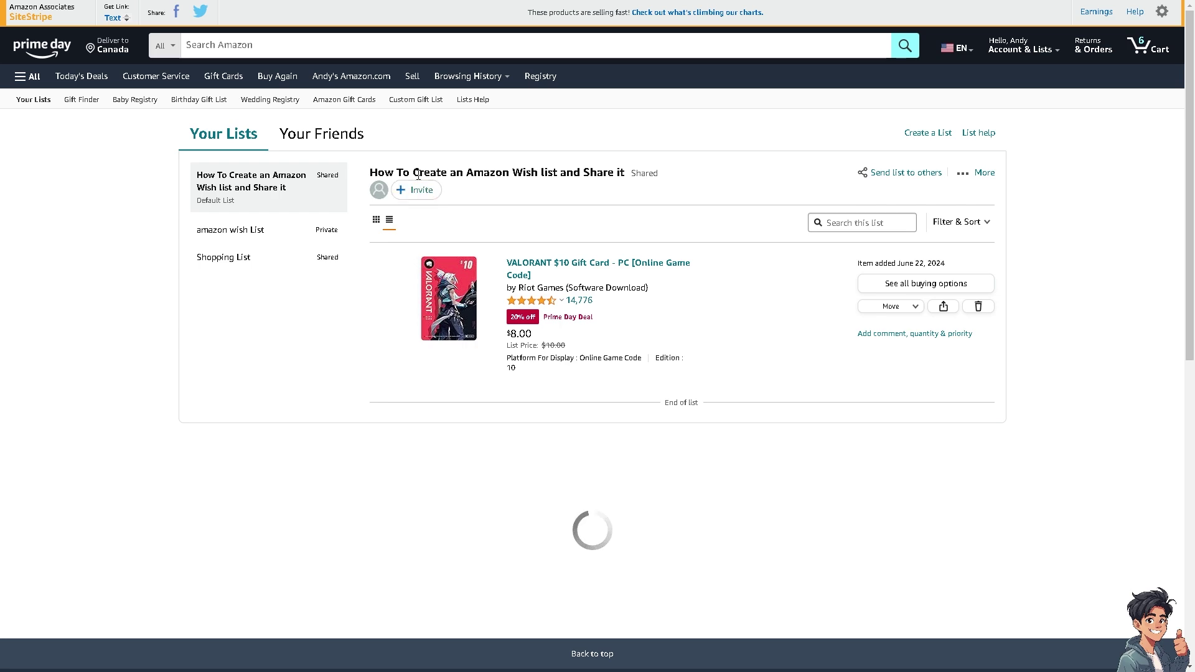
Reopen the renamed list's management settings and review its list name.
{"action": "left_click_drag", "start_coordinate": [370, 172], "coordinate": [627, 177]}
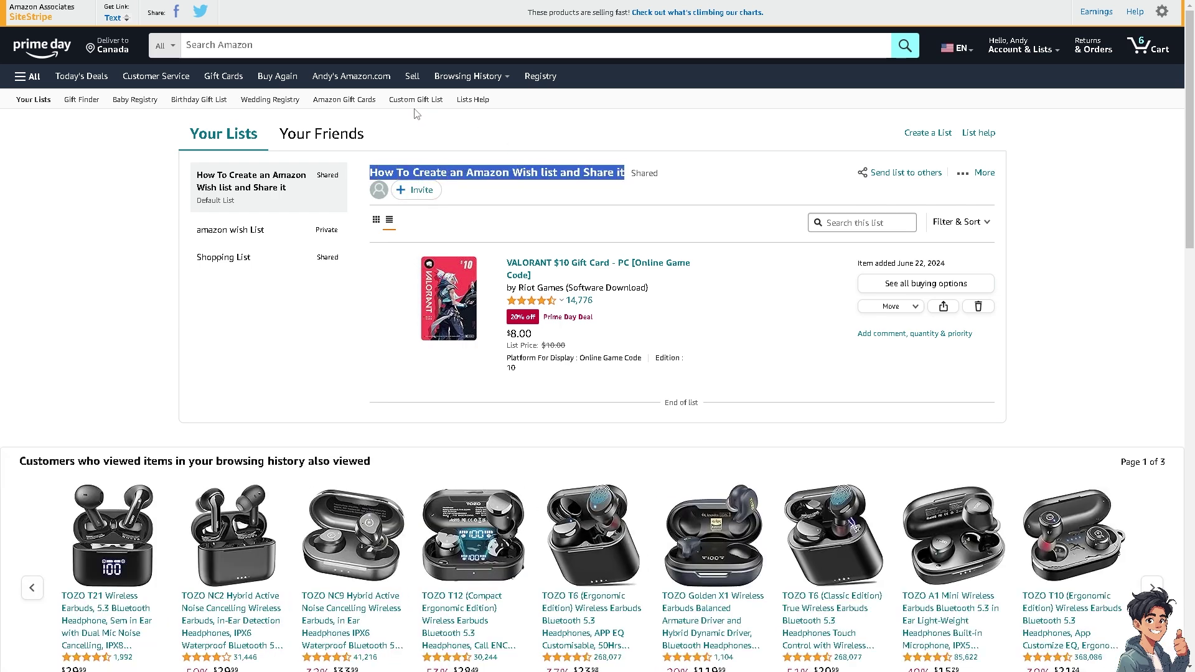
{"action": "left_click", "coordinate": [963, 175]}
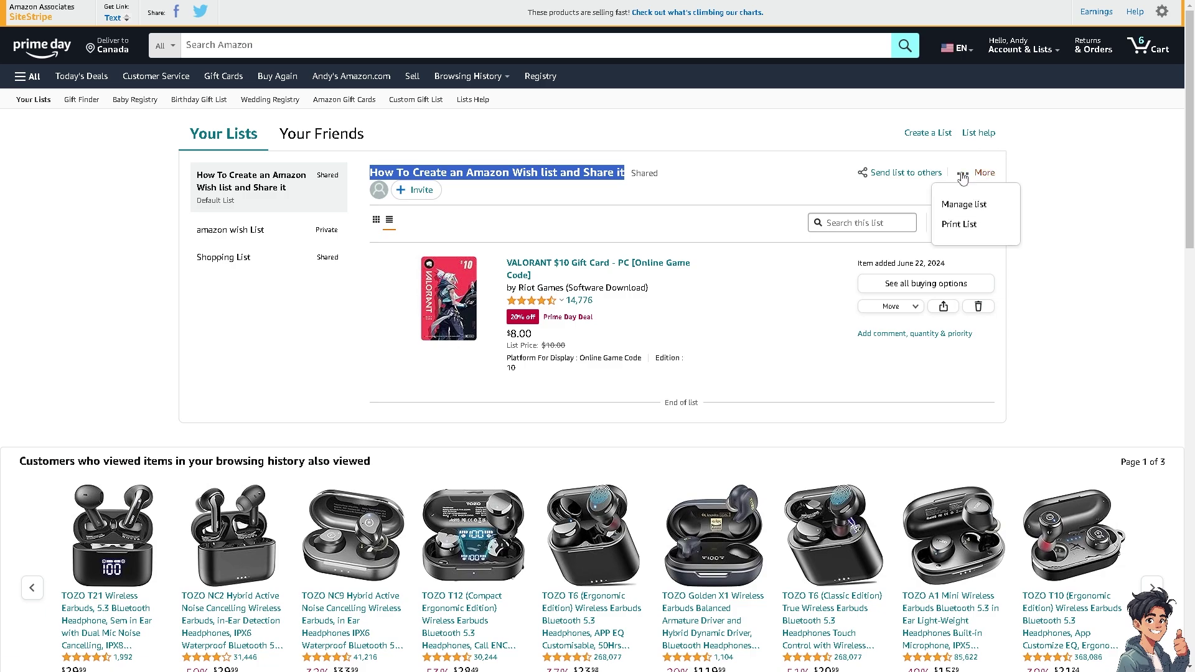
{"action": "left_click", "coordinate": [962, 205]}
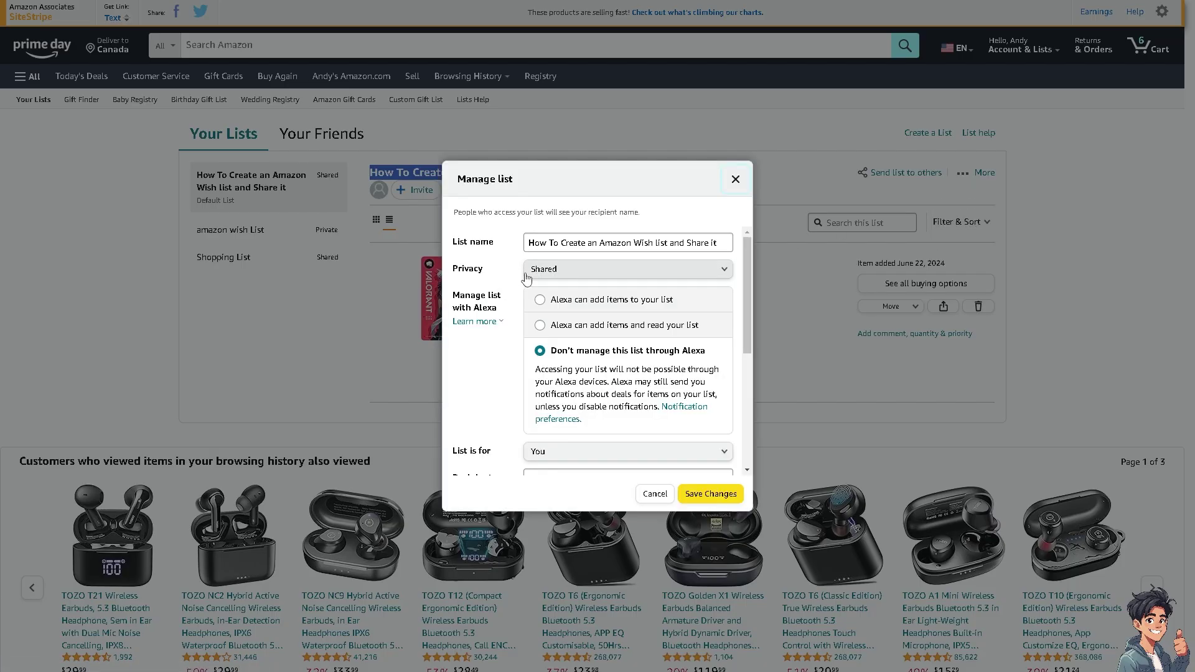
{"action": "left_click_drag", "start_coordinate": [529, 240], "coordinate": [759, 241]}
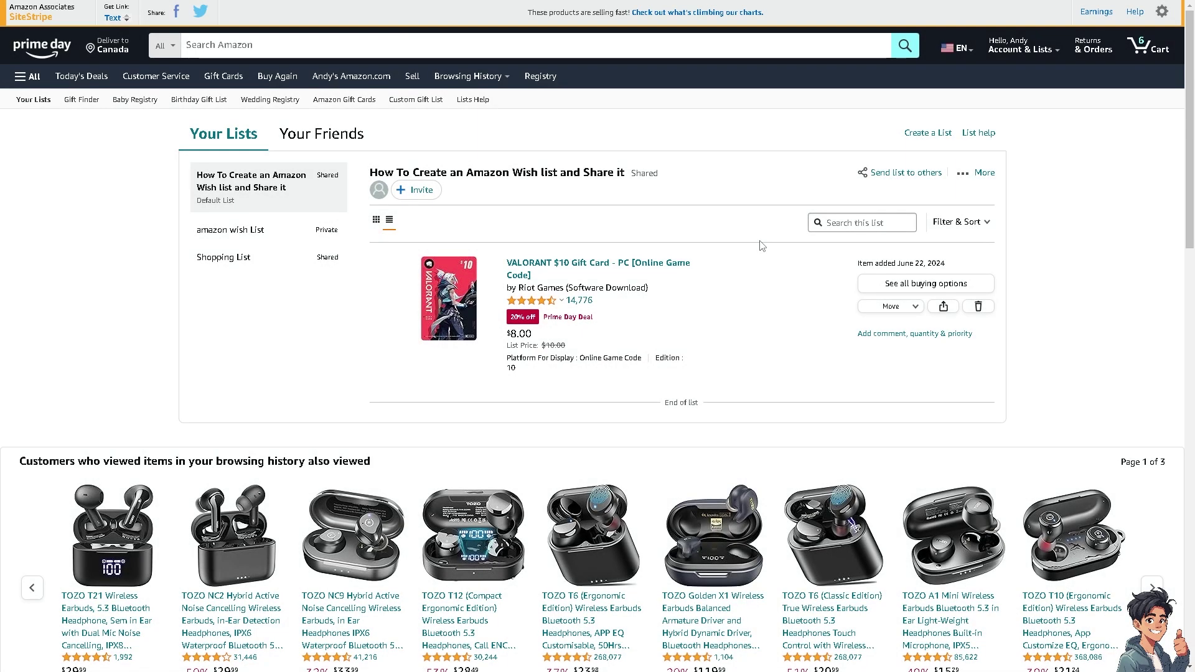
Search the store for basketball using the matching suggestion.
{"action": "left_click", "coordinate": [231, 41]}
{"action": "type", "text": "basketb"}
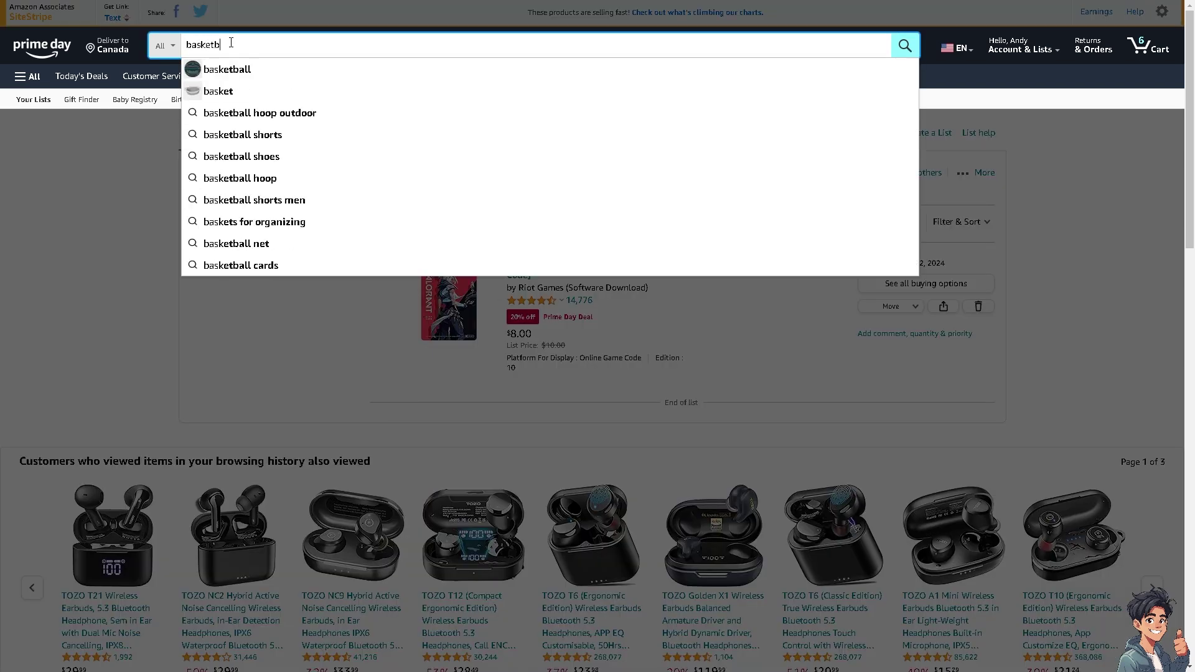
{"action": "type", "text": "alll"}
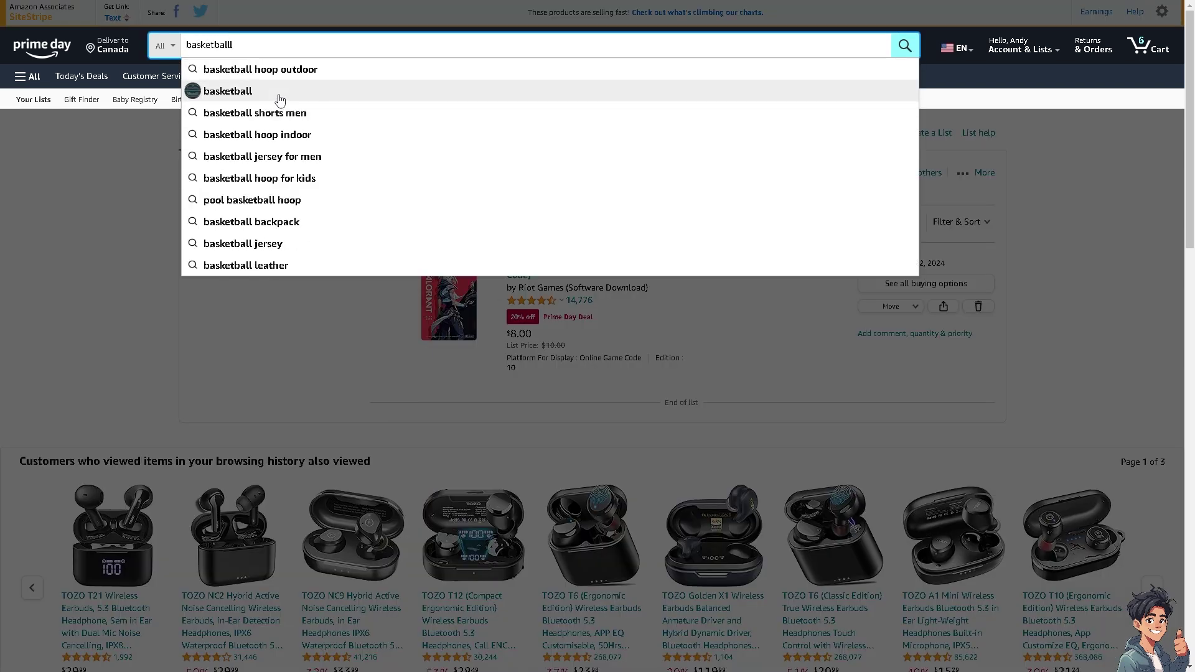
{"action": "left_click", "coordinate": [279, 100]}
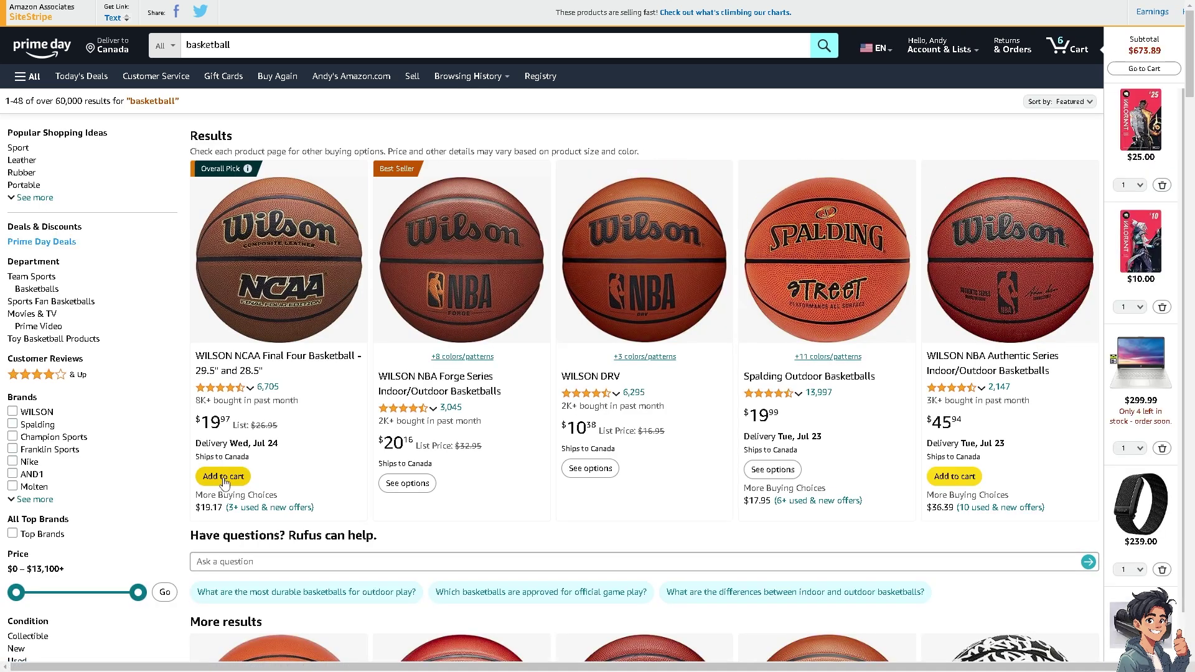
Open the WILSON NCAA Final Four Basketball and add it to the default wish list, dismissing the confirmation.
{"action": "left_click", "coordinate": [269, 364]}
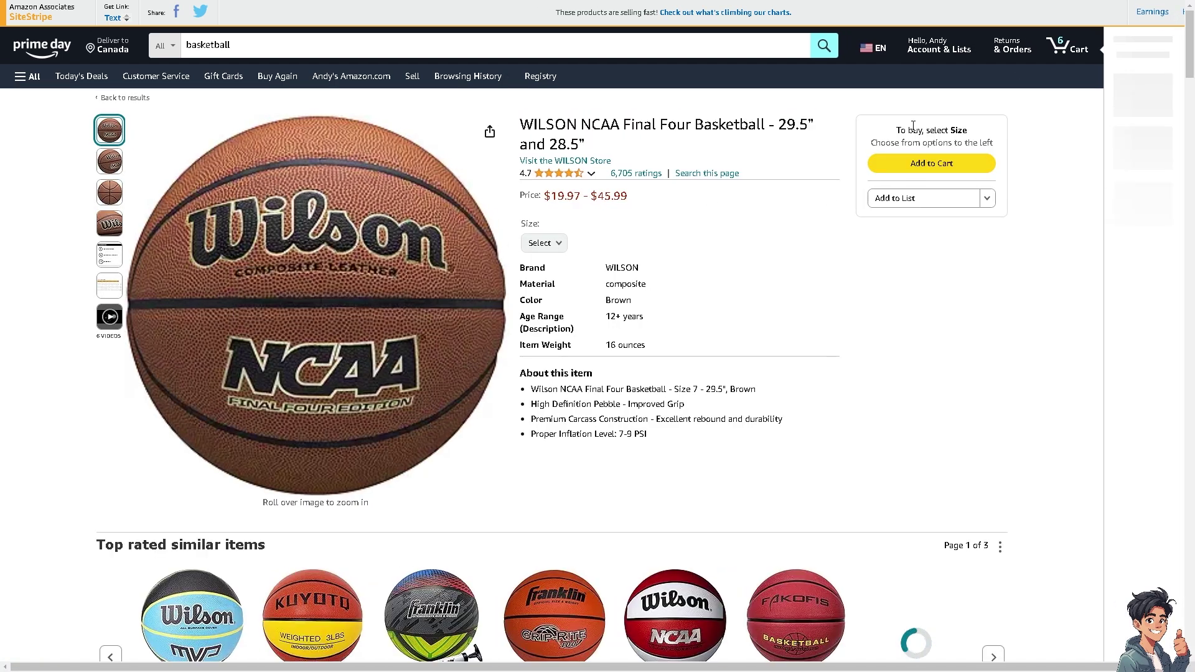
{"action": "left_click", "coordinate": [959, 200]}
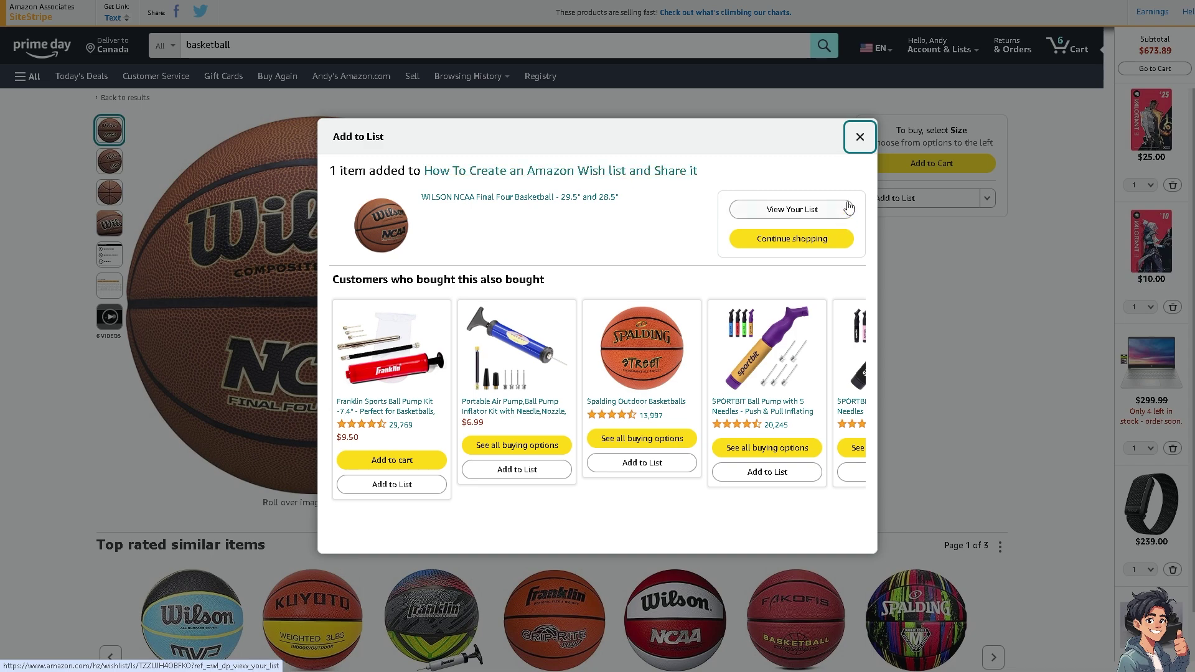
{"action": "left_click", "coordinate": [857, 136]}
Replace the product search with jordan and show its results.
{"action": "left_click", "coordinate": [316, 39]}
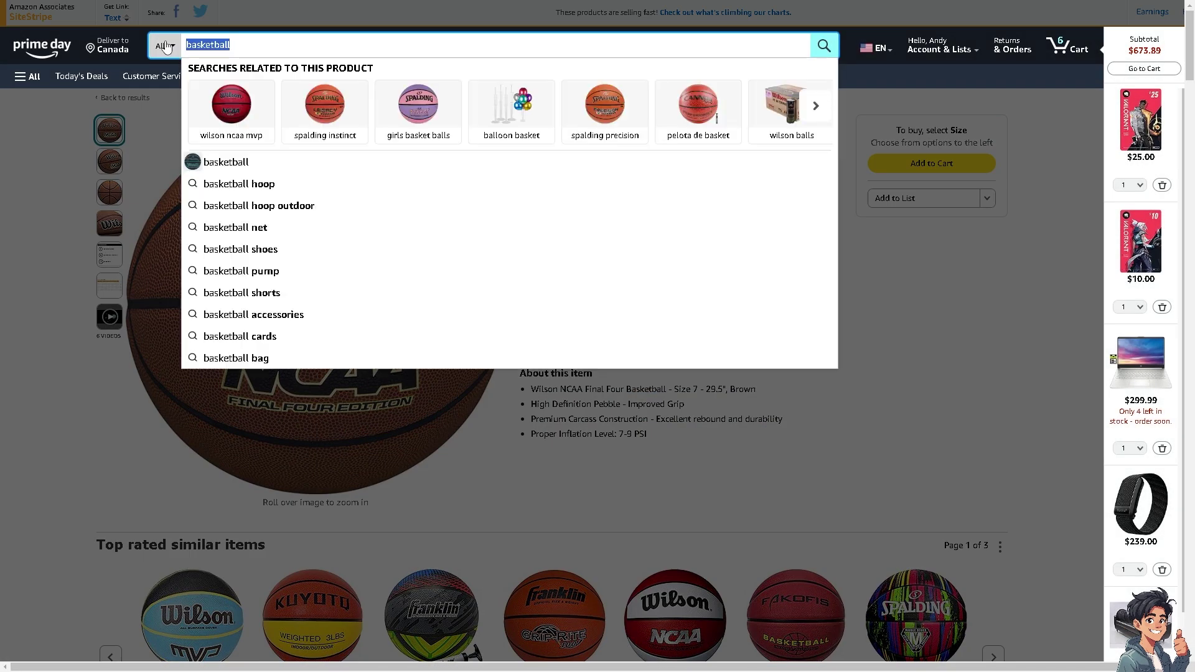
{"action": "type", "text": "shoes"}
{"action": "key", "text": "ctrl+a"}
{"action": "type", "text": "jordan"}
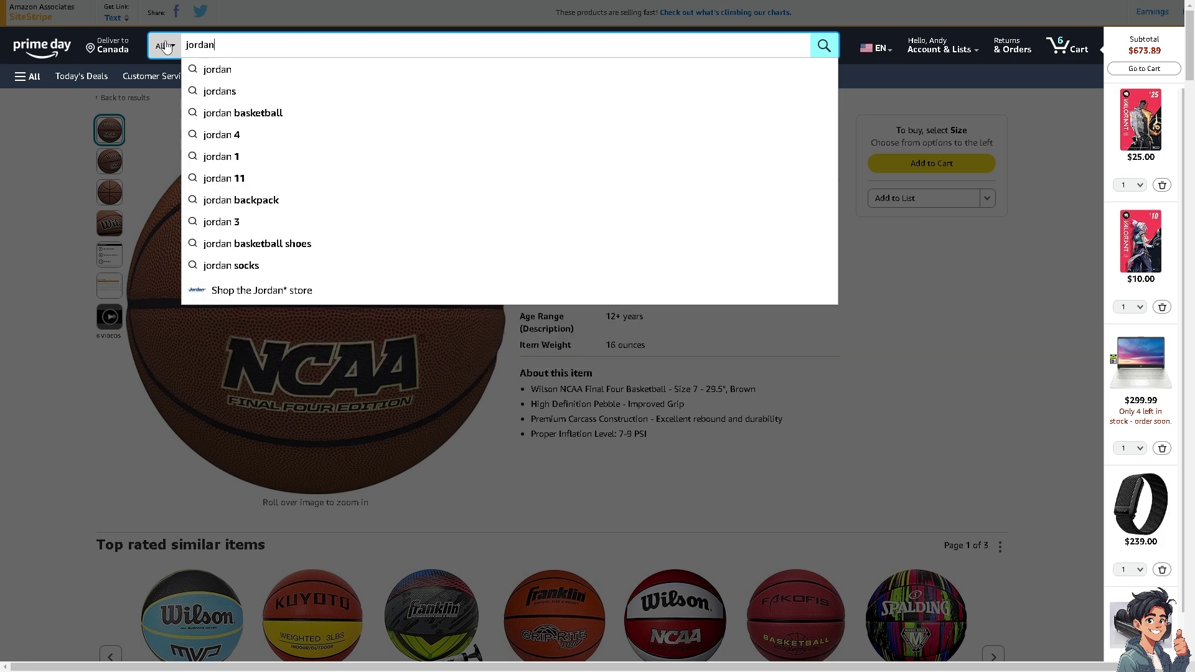
{"action": "left_click", "coordinate": [229, 69]}
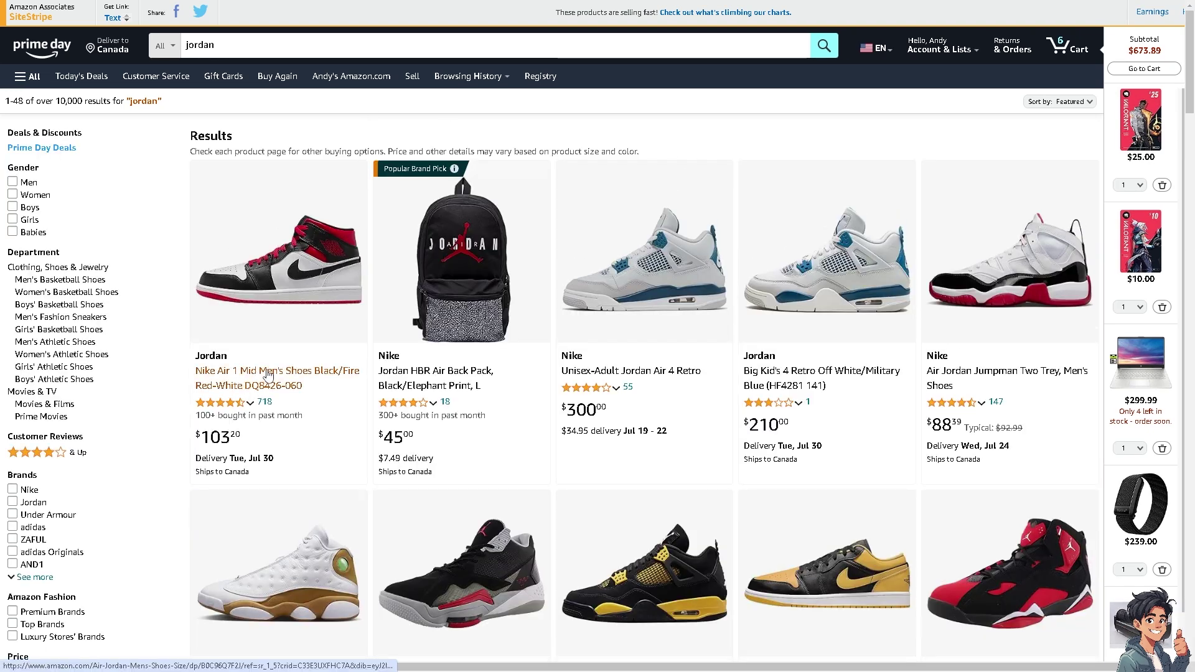
Add the Jordan Nike Air 1 Mid Men's Shoes Black/Fire Red-White to the cart and proceed to checkout.
{"action": "left_click", "coordinate": [268, 374]}
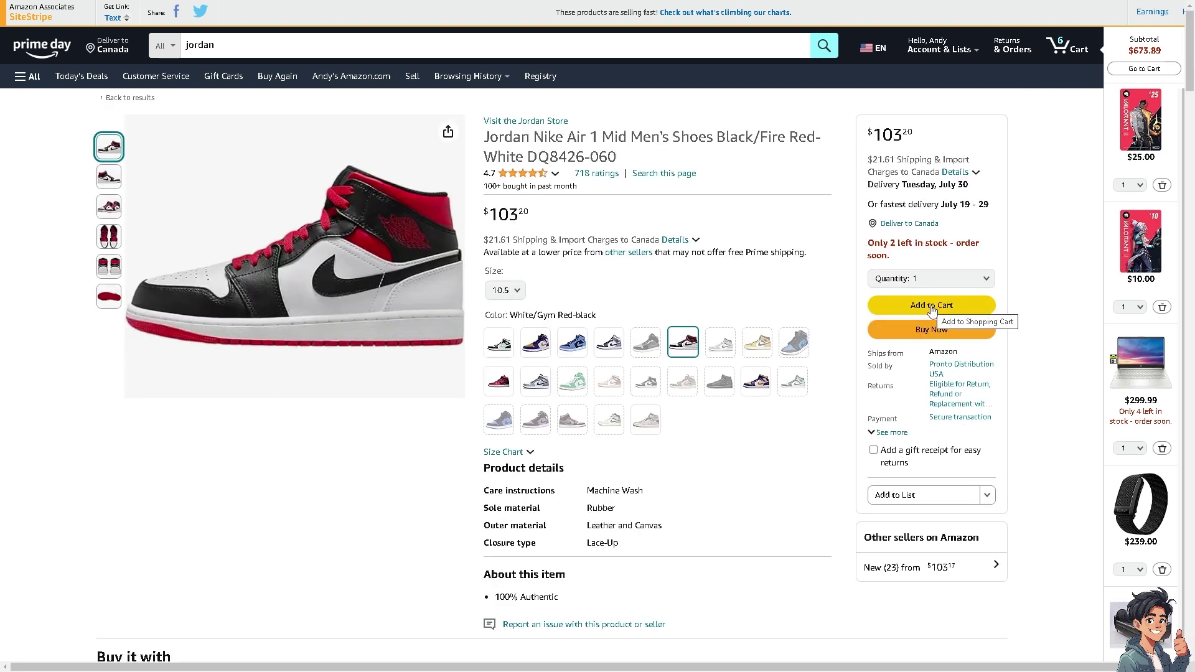
{"action": "left_click", "coordinate": [933, 306]}
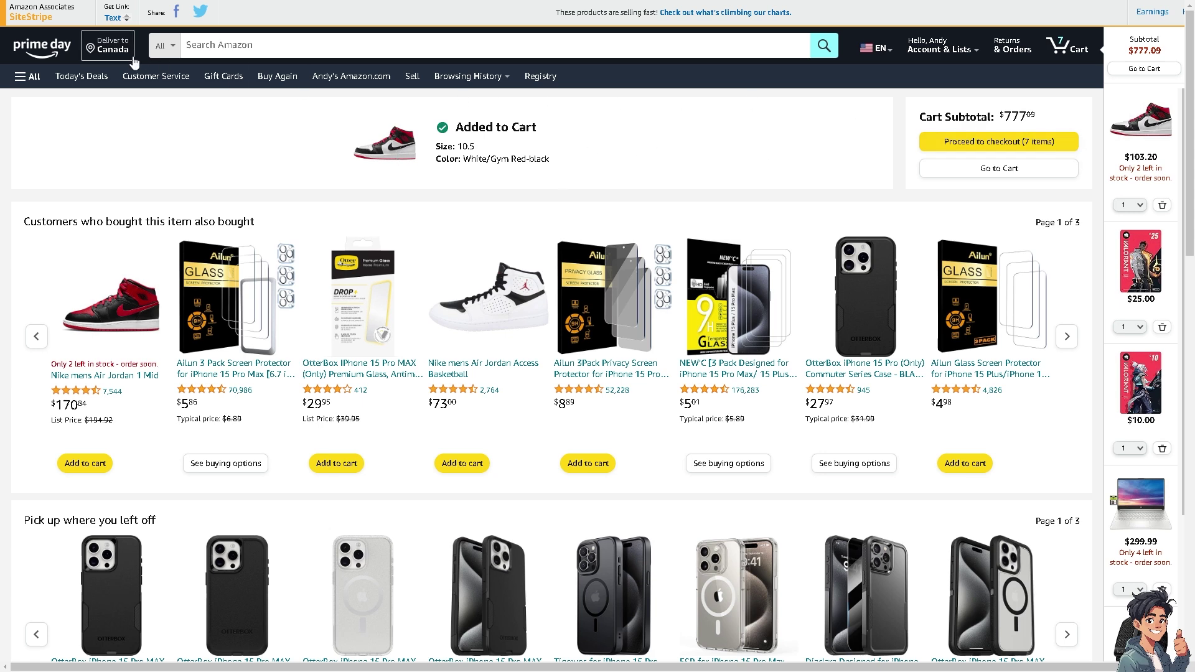
{"action": "left_click", "coordinate": [991, 146]}
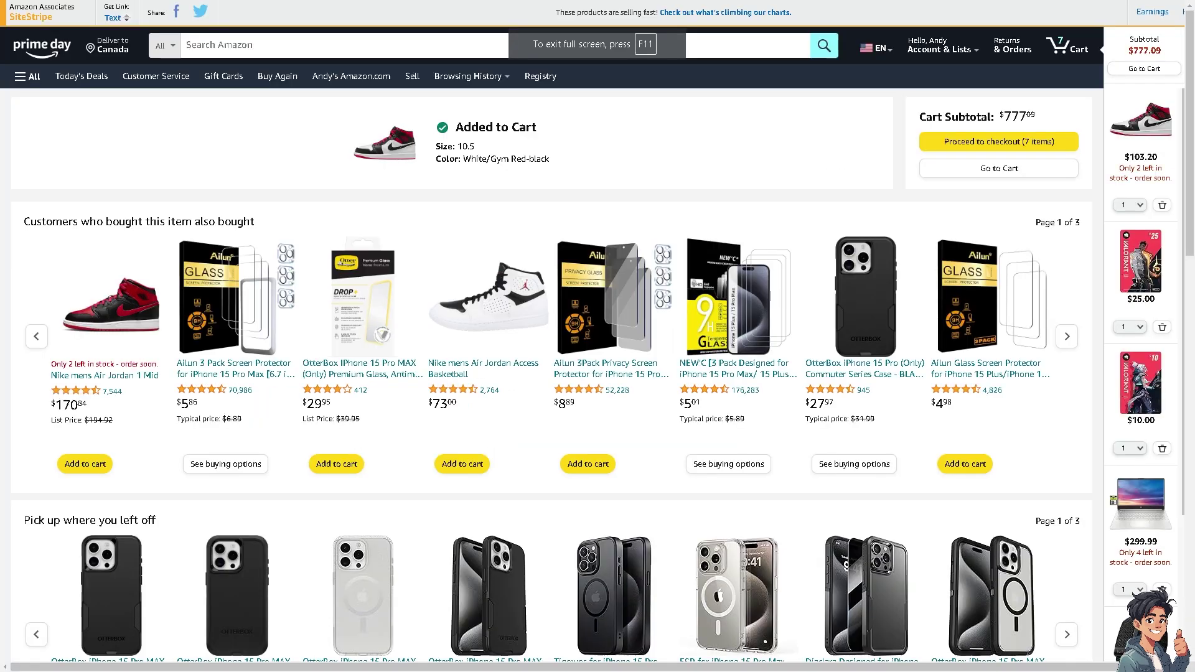
Open the "How To Create an Amazon Wish list and Share it" list and examine its view-only invitation options, closing the invitation dialog.
{"action": "mouse_move", "coordinate": [976, 58]}
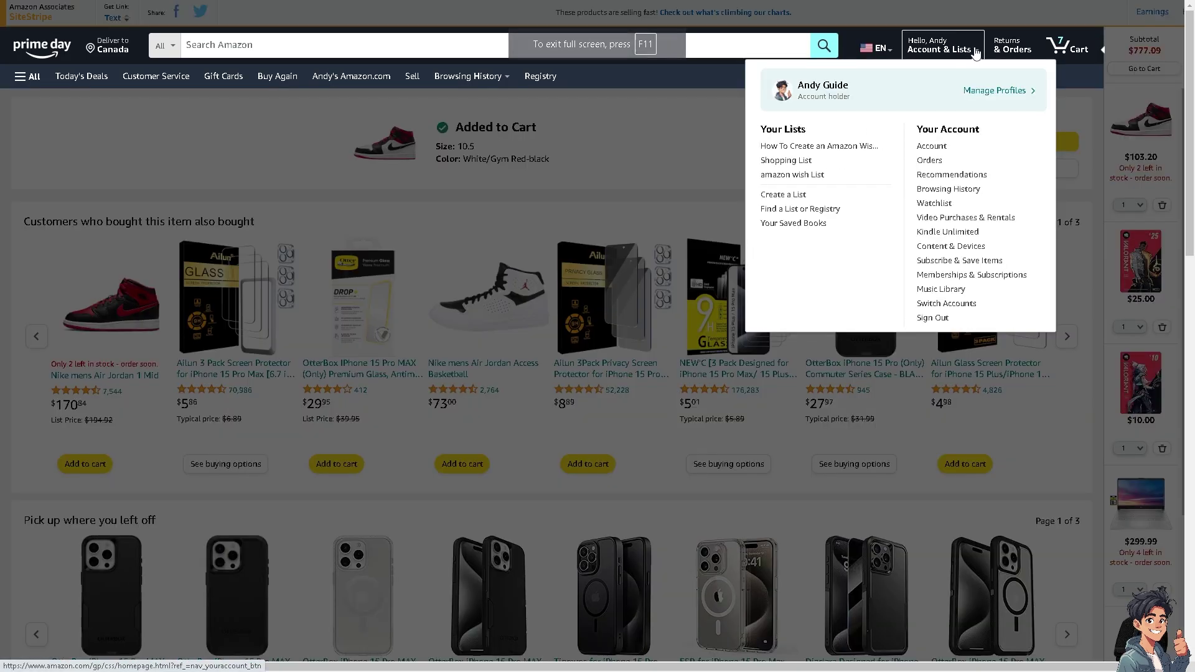
{"action": "left_click", "coordinate": [799, 152]}
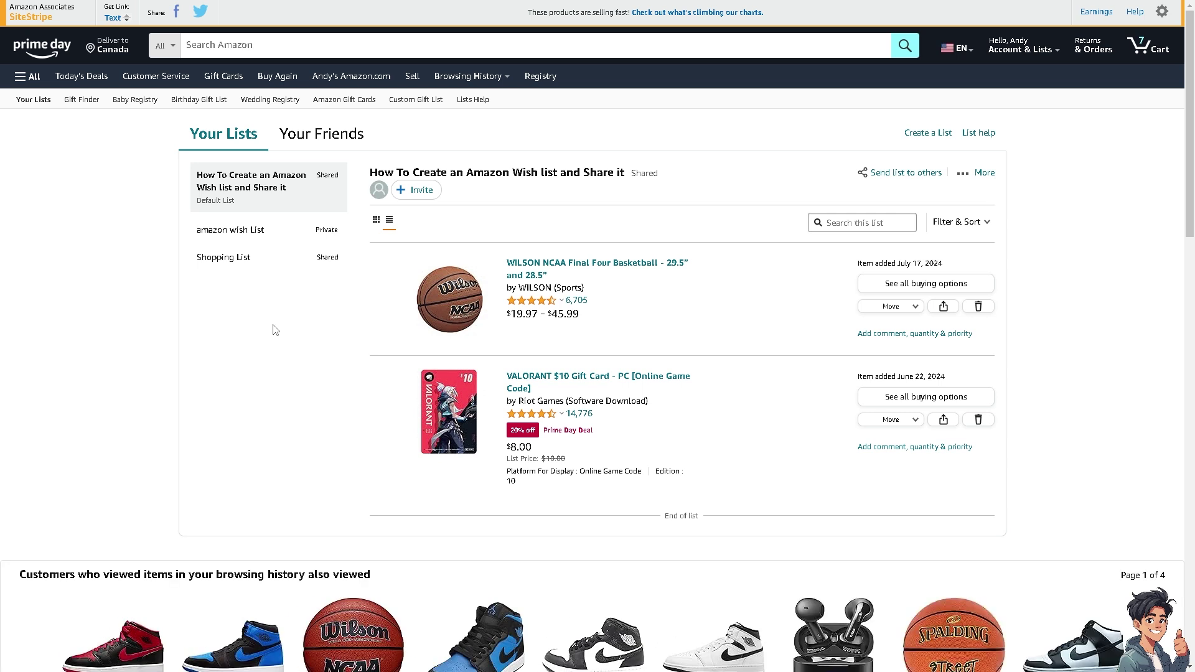
{"action": "left_click", "coordinate": [416, 195]}
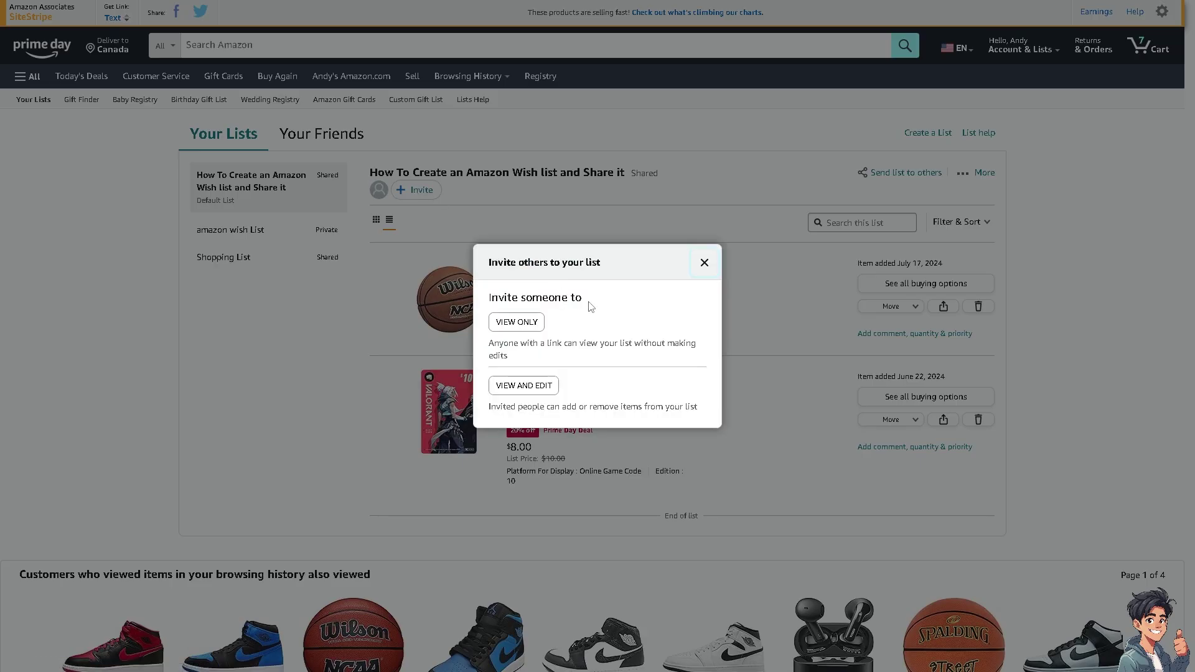
{"action": "left_click", "coordinate": [520, 324]}
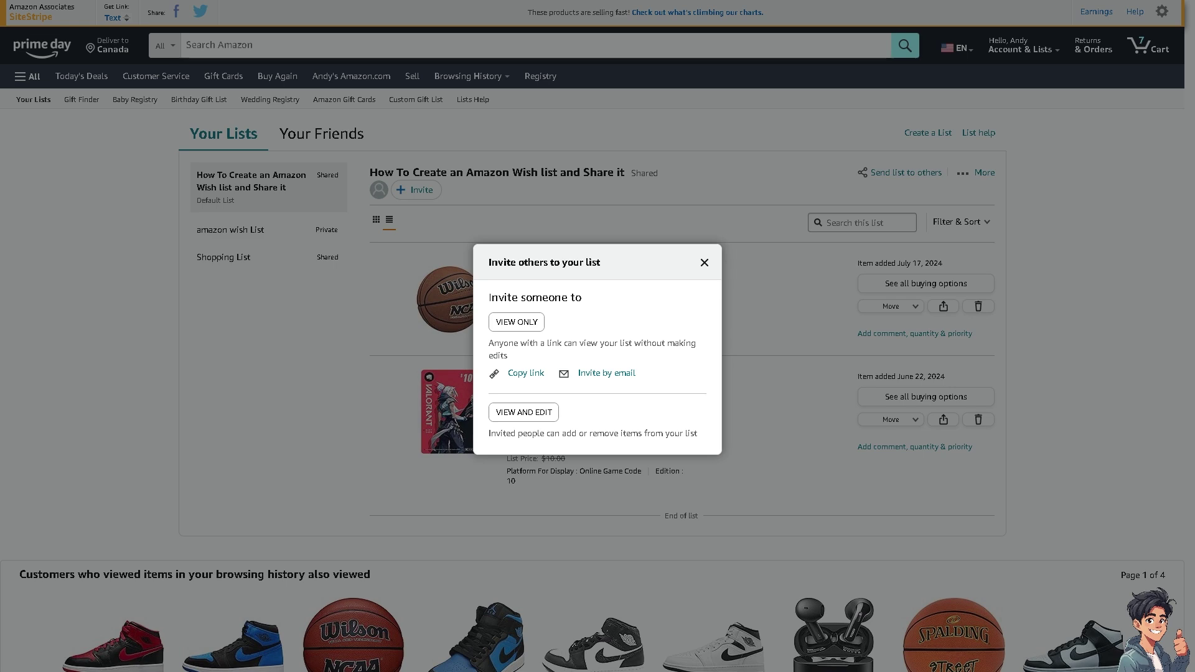
{"action": "left_click", "coordinate": [704, 262]}
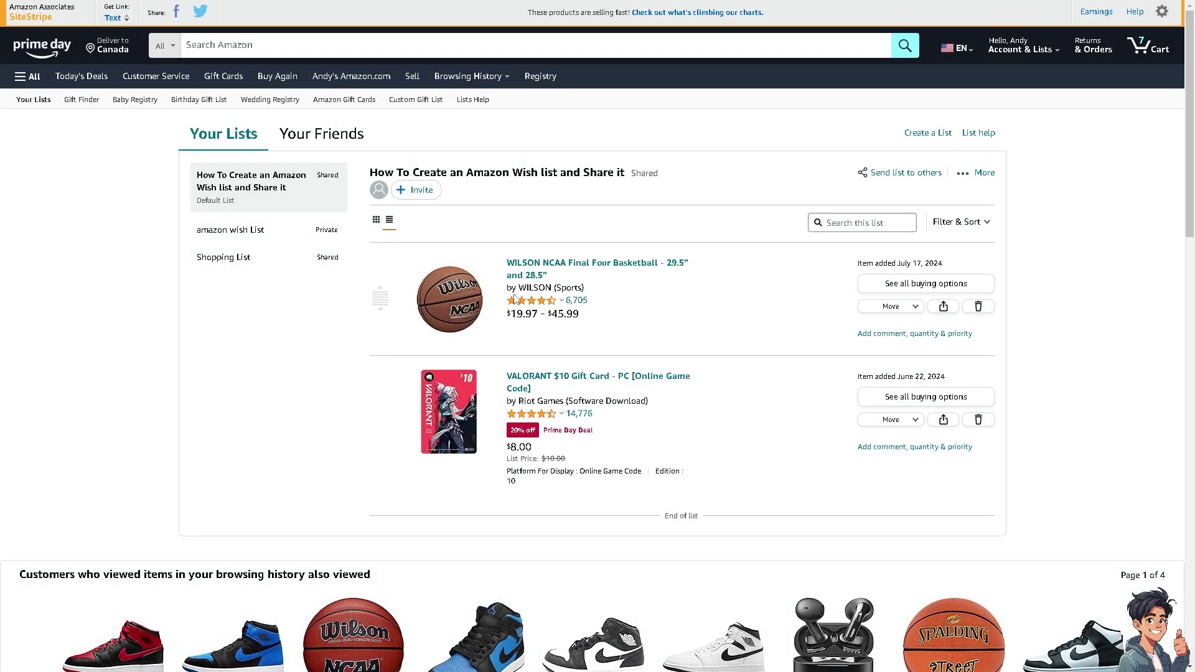